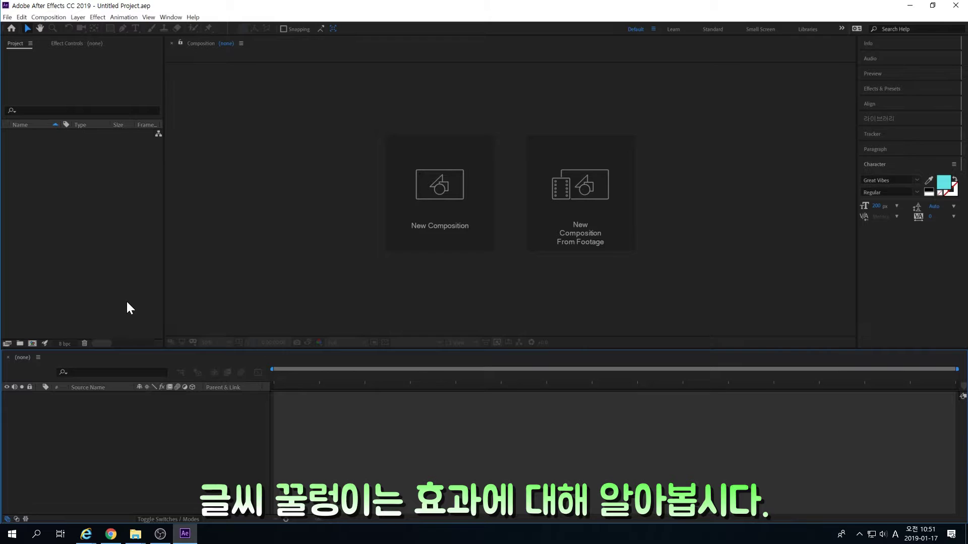
Create a new composition named "꿀렁이는 효과" with a duration of 0:00:05:00.
click(430, 234)
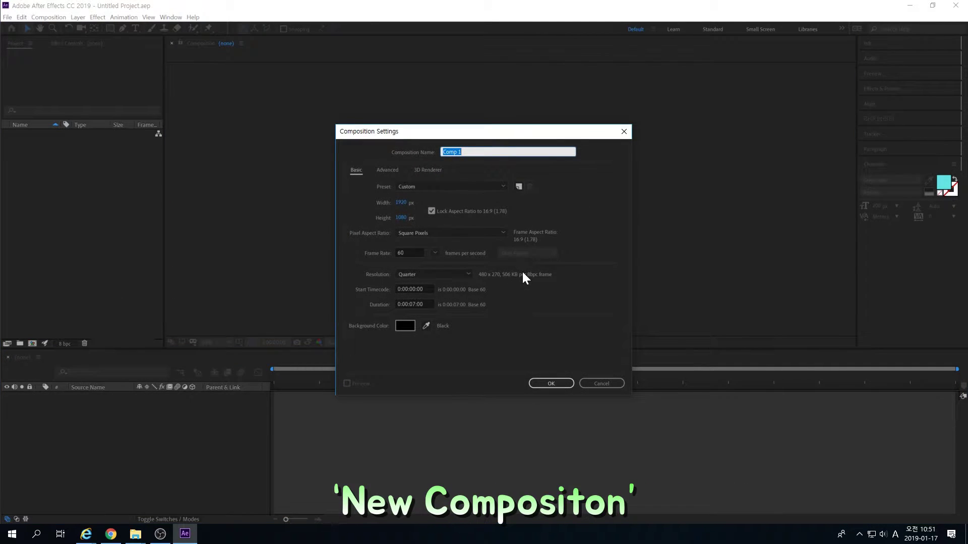
key(Hangul)
text(움직이는 ㅎ효과)
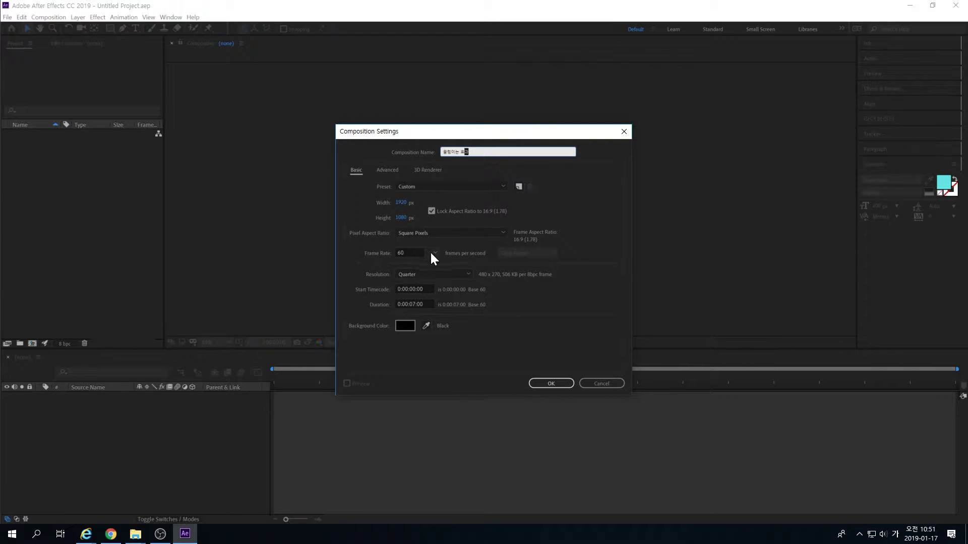
drag(421, 303, 411, 304)
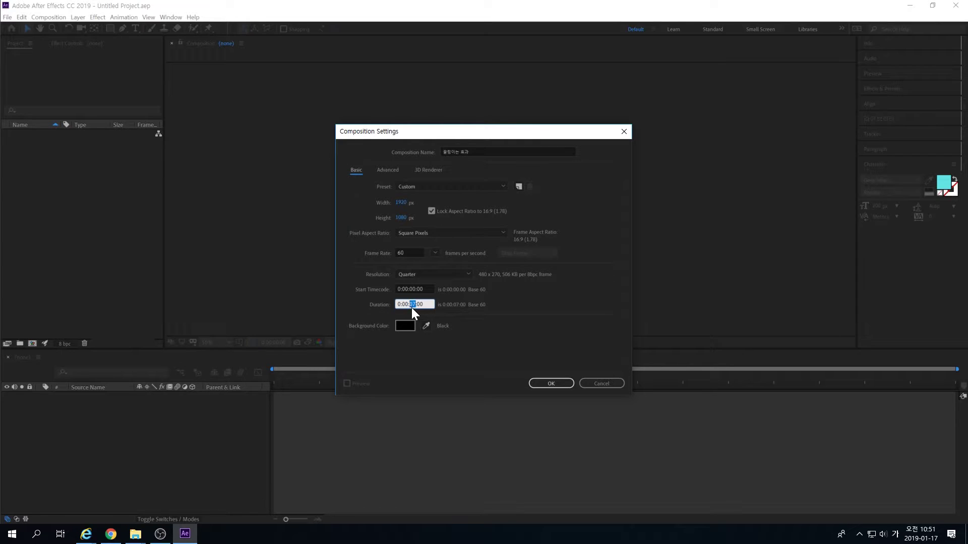
text(05)
key(Return)
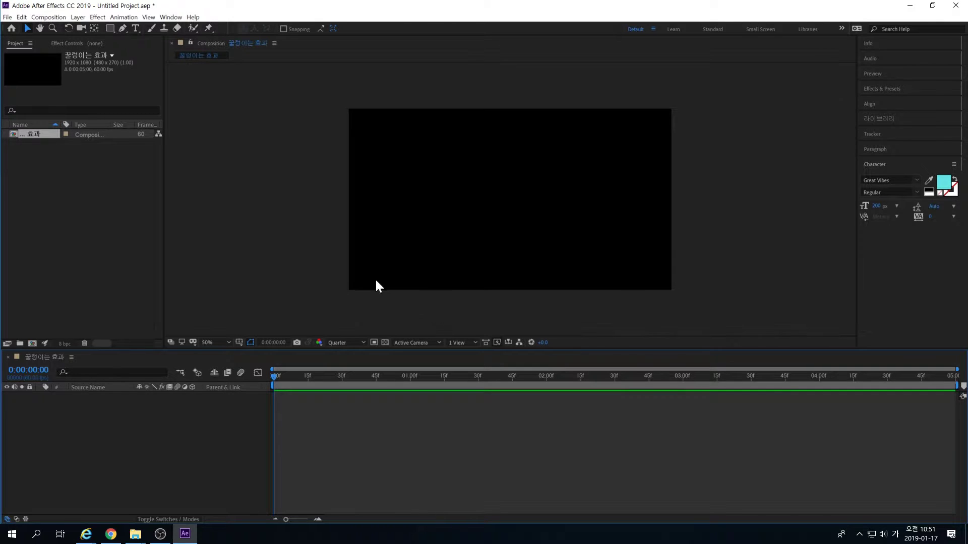
Add a text layer to the composition reading "안녕하세요" followed by the speaker's self-introduction.
click(135, 28)
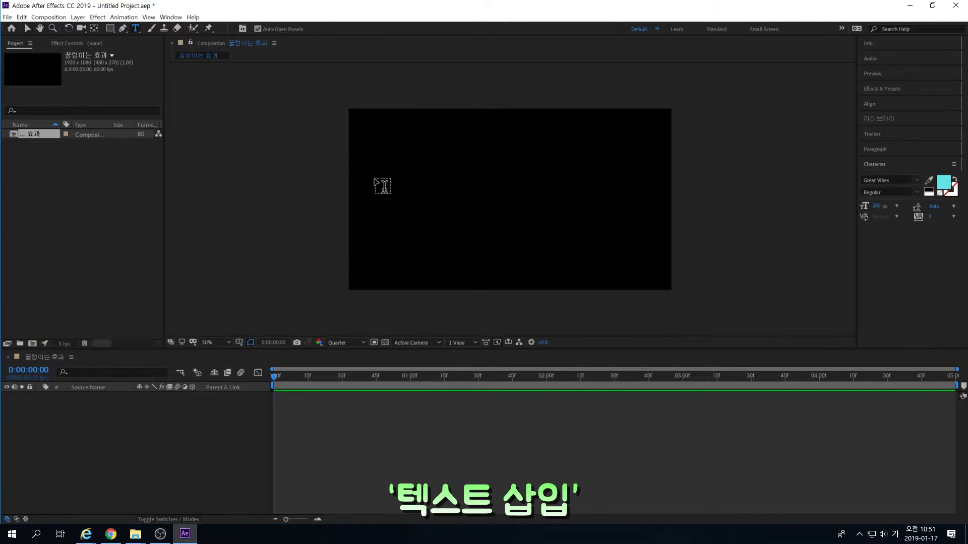
click(396, 206)
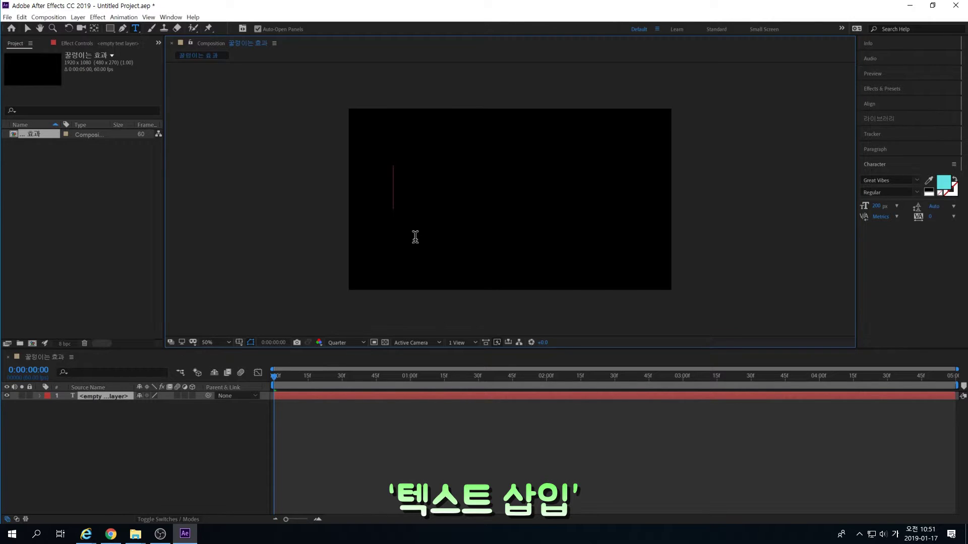
text(안녕하세요)
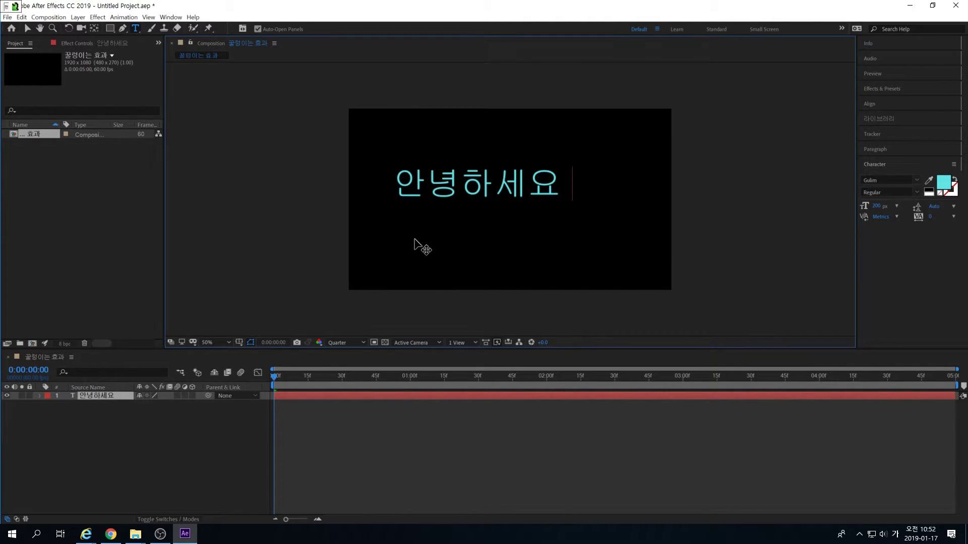
text( 혀니입니다)
Change the font of the entire greeting text to BM JUA_TTF.
key(ctrl+a)
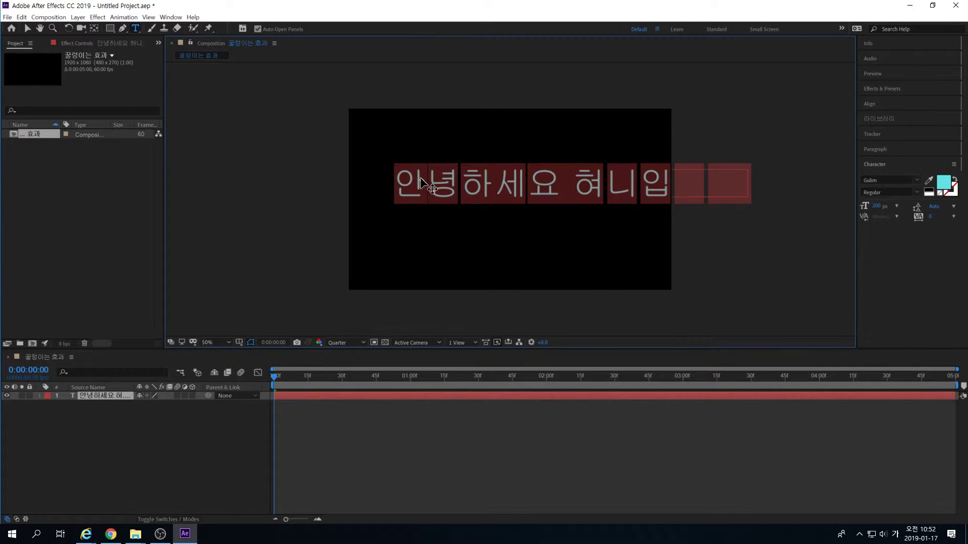
click(917, 180)
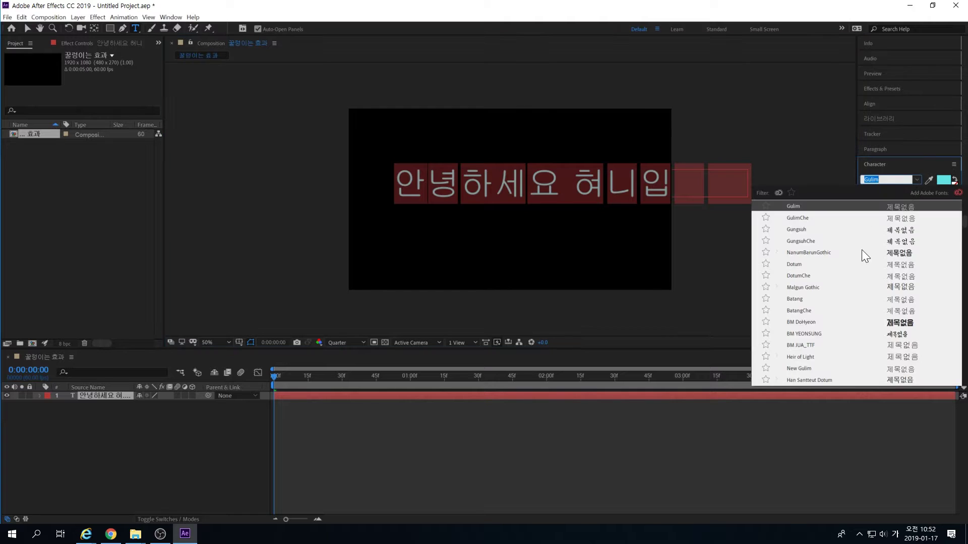
scroll(863, 262, down, 10)
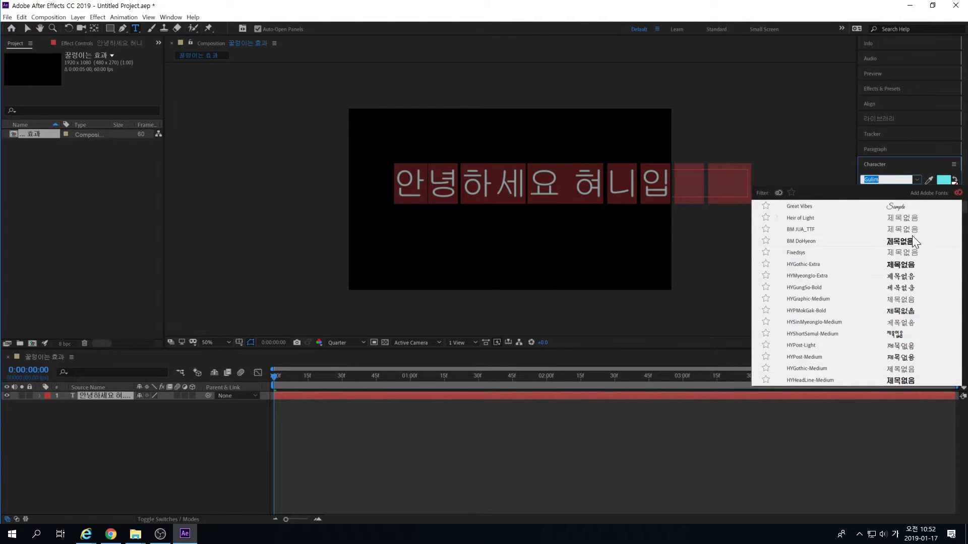
click(904, 230)
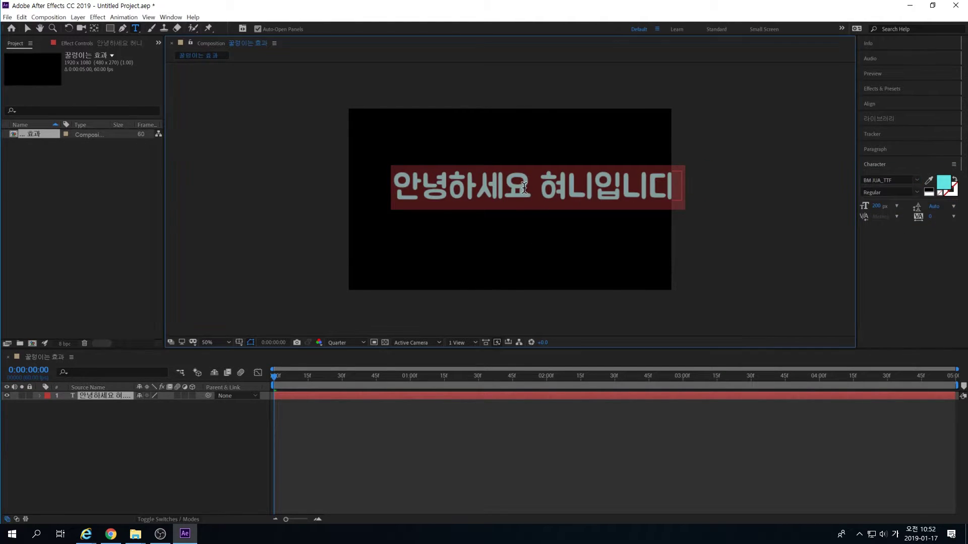
click(558, 186)
click(583, 188)
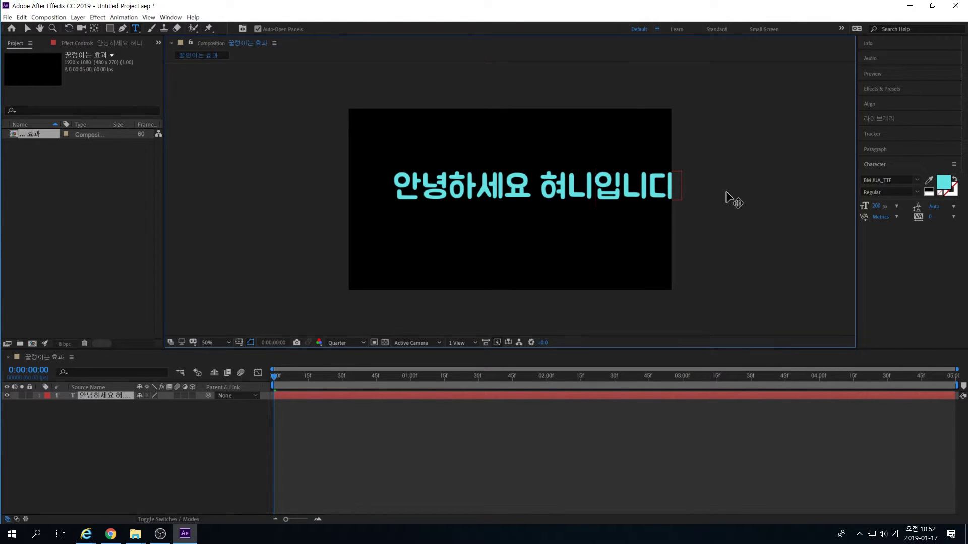
Center the text layer's anchor point on the text and center the layer in the composition.
click(103, 428)
click(90, 395)
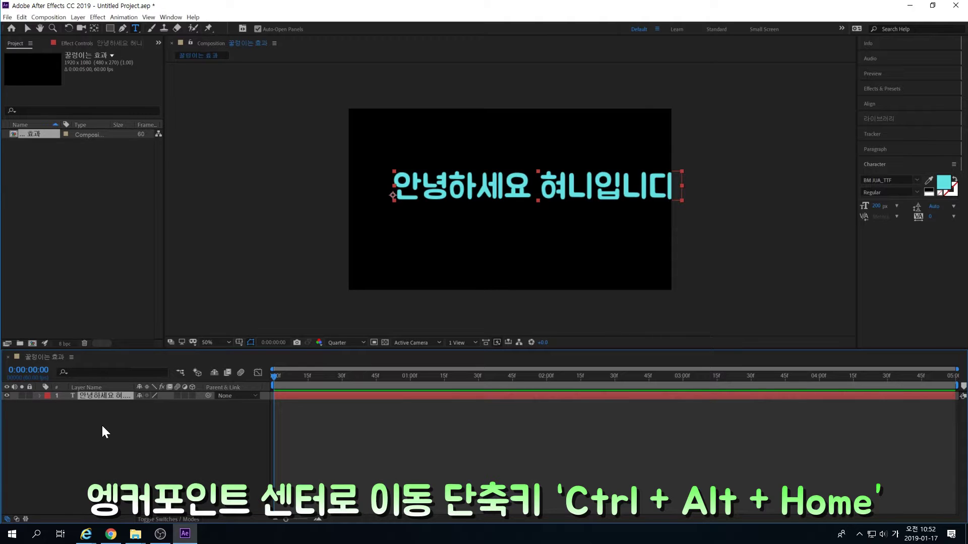
key(ctrl+alt+Home)
key(ctrl+Home)
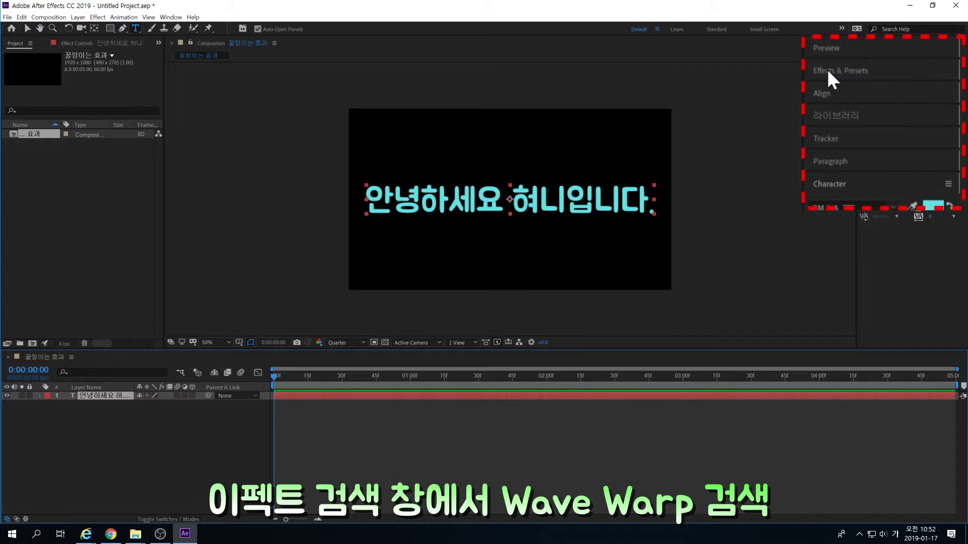
Search the effects for "wave" and apply Wave Warp to the text layer.
click(828, 72)
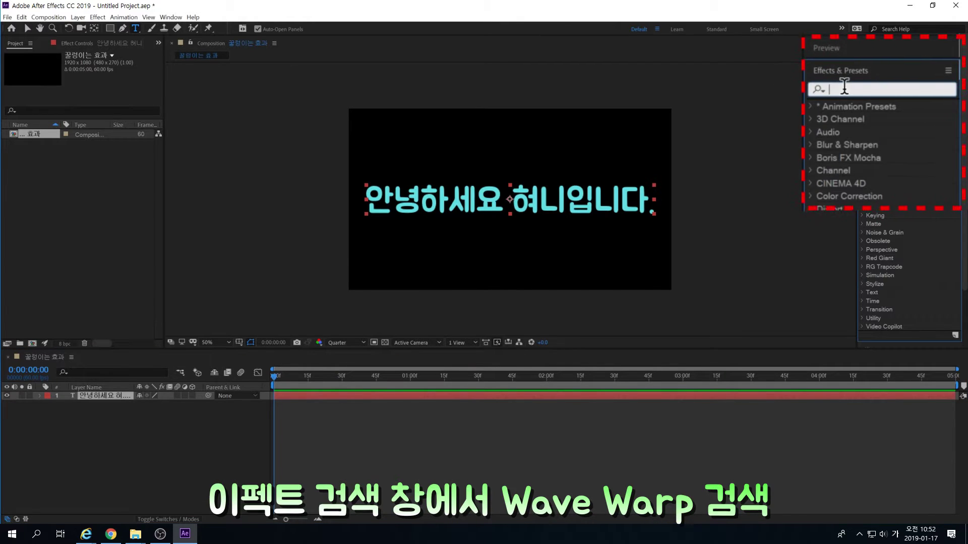
click(844, 89)
text(ㅈ)
key(BackSpace)
key(Hangul)
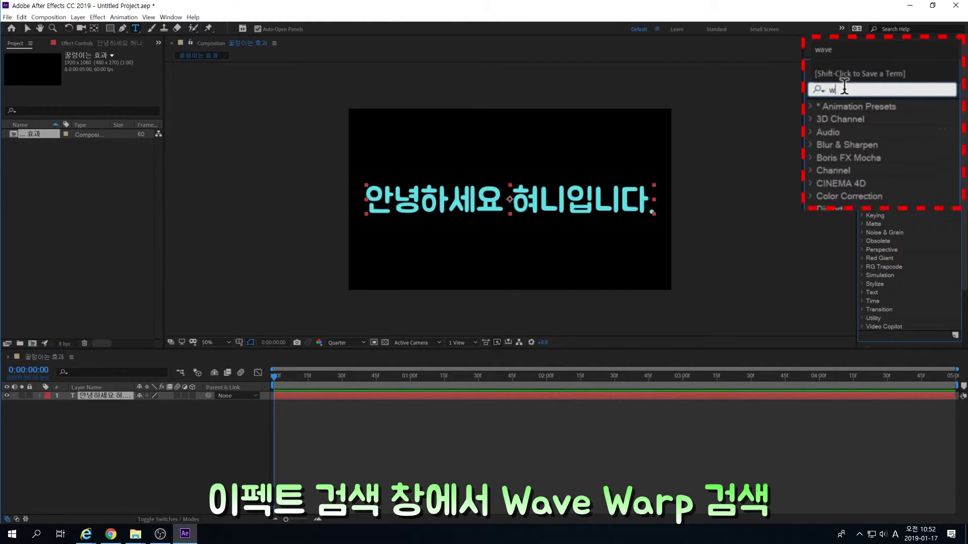
text(wave)
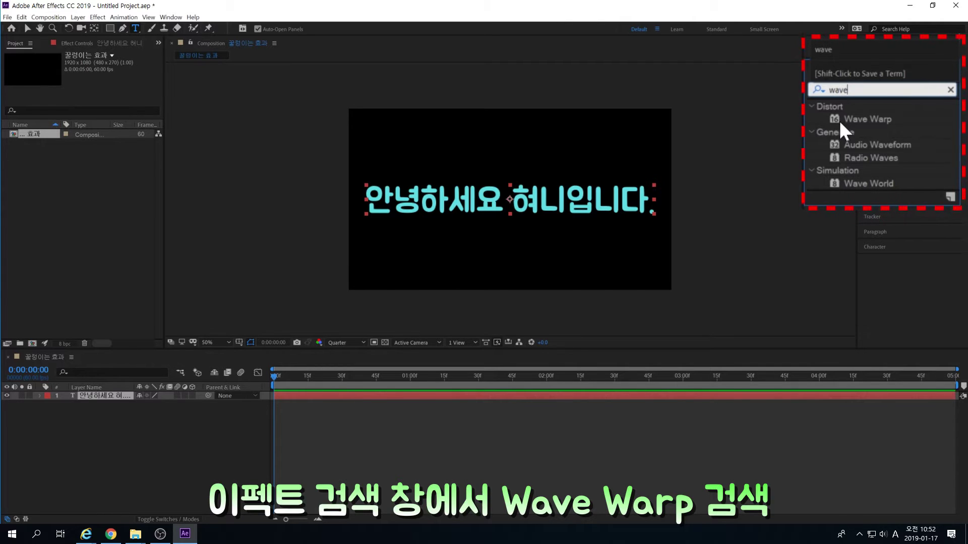
click(872, 119)
mouse_move(882, 118)
mouse_down()
mouse_move(641, 159)
mouse_move(547, 200)
mouse_up()
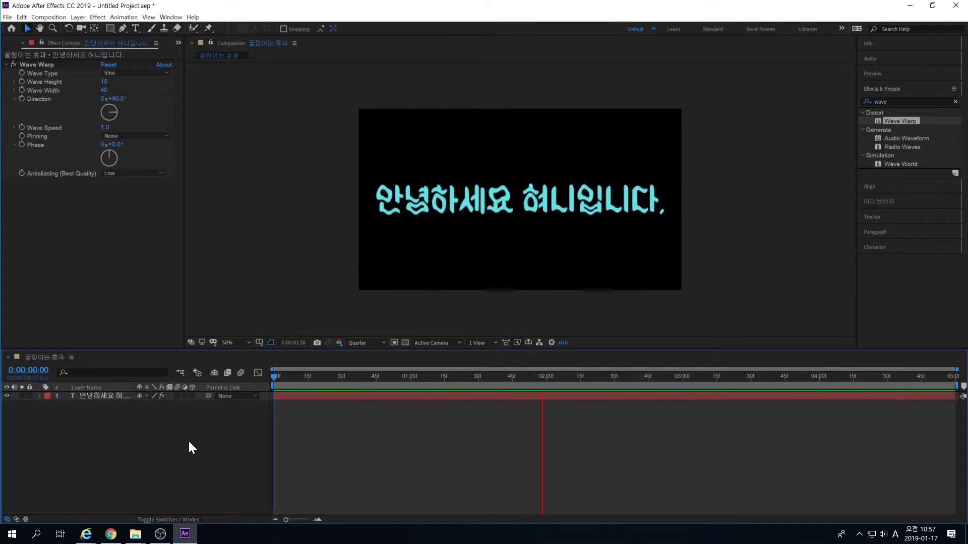
Set the Wave Warp effect's Wave Height to 1 and preview the animation from the start.
key(space)
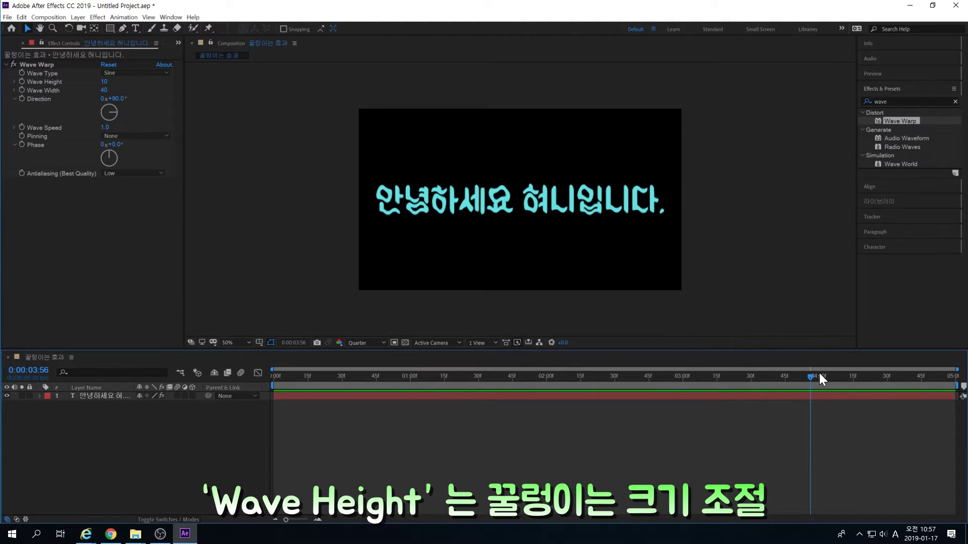
drag(813, 379, 249, 364)
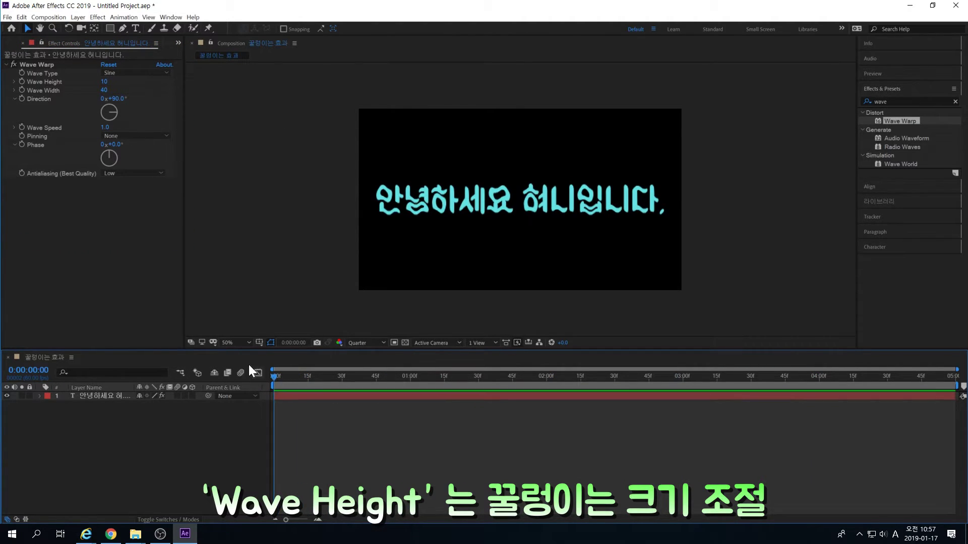
click(105, 81)
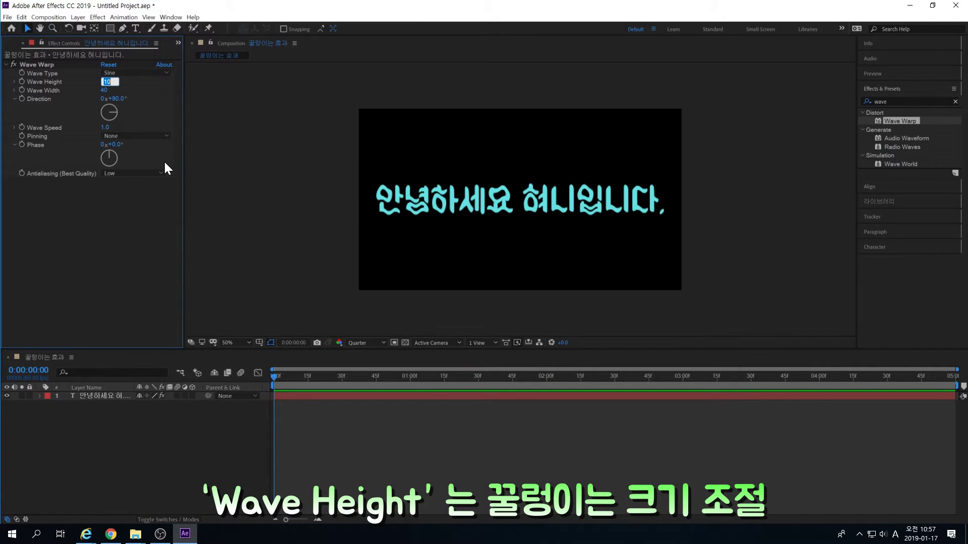
text(1)
key(Return)
key(space)
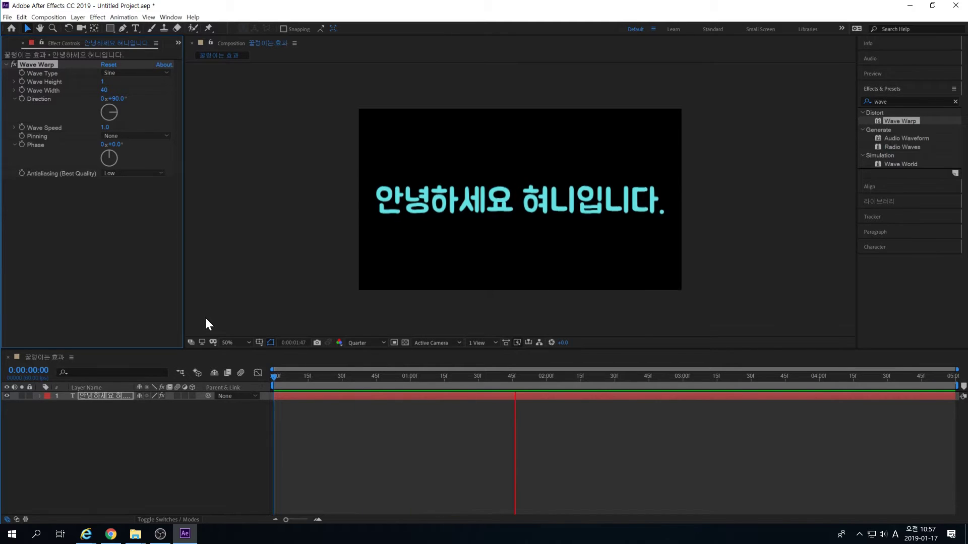
key(space)
Set the Wave Height to 20 and preview the animation from the start.
click(103, 77)
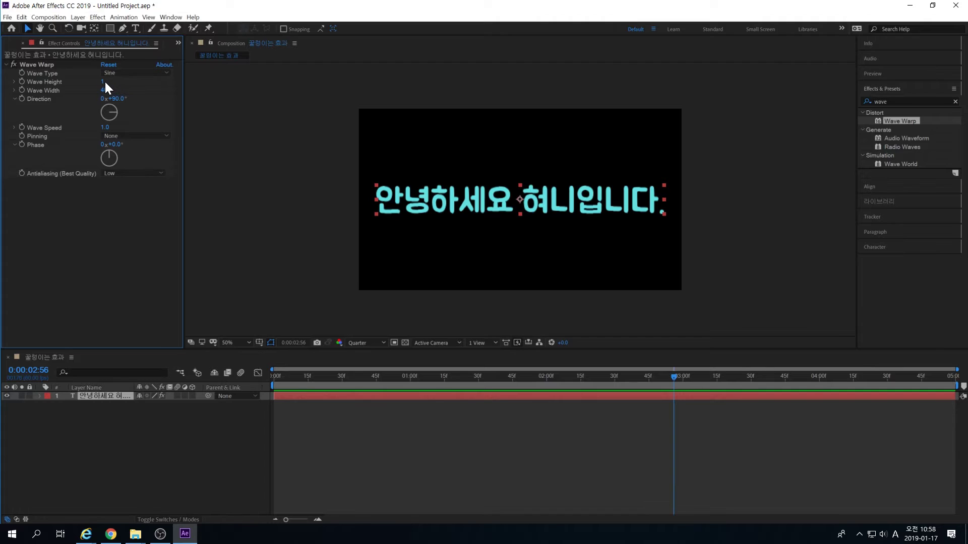
click(103, 81)
text(20)
key(Return)
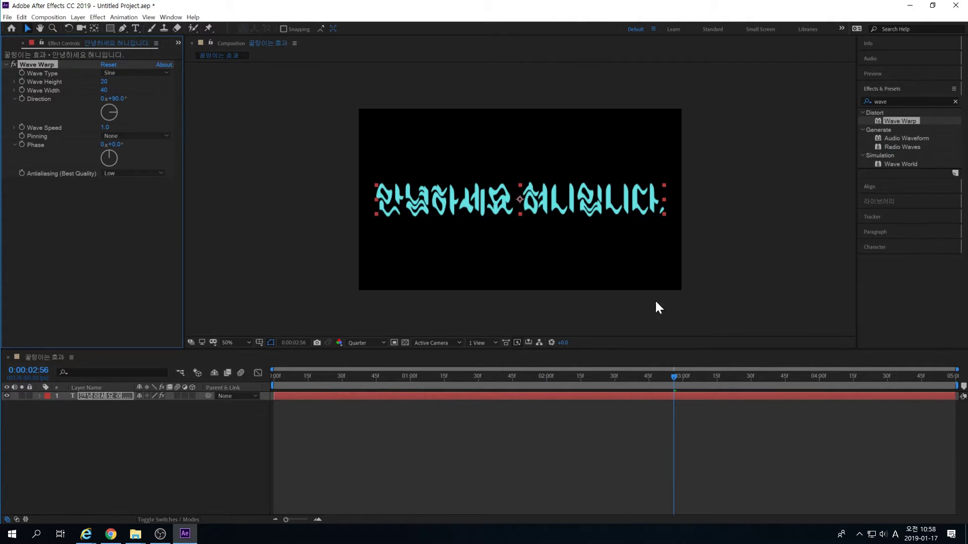
click(272, 378)
key(space)
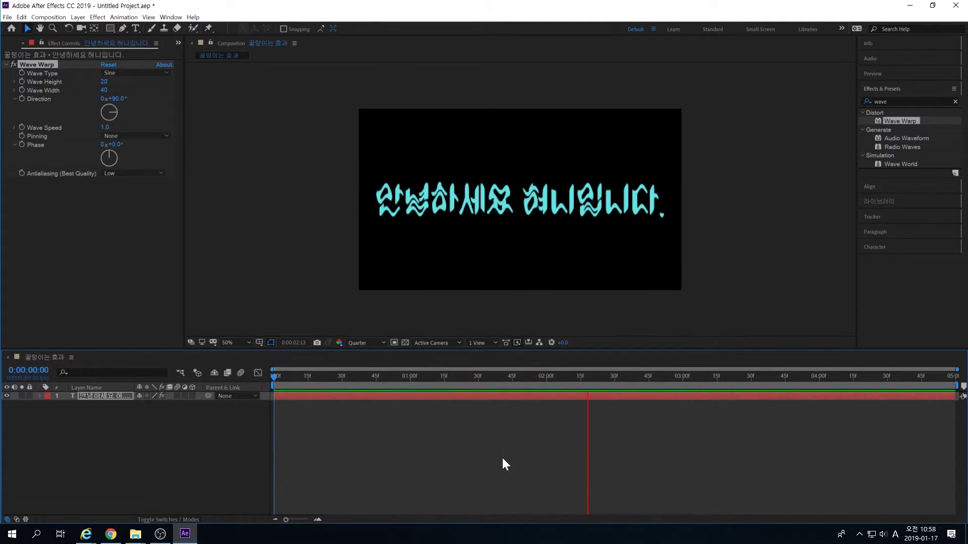
key(space)
Set the Wave Height to 10 and return the current time to the start of the composition.
click(108, 84)
text(10)
key(Return)
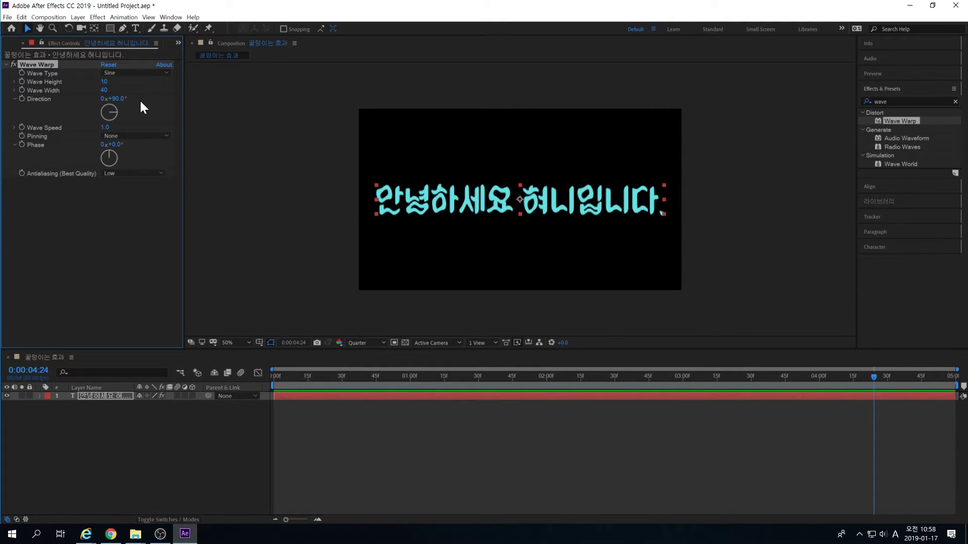
drag(870, 376, 179, 194)
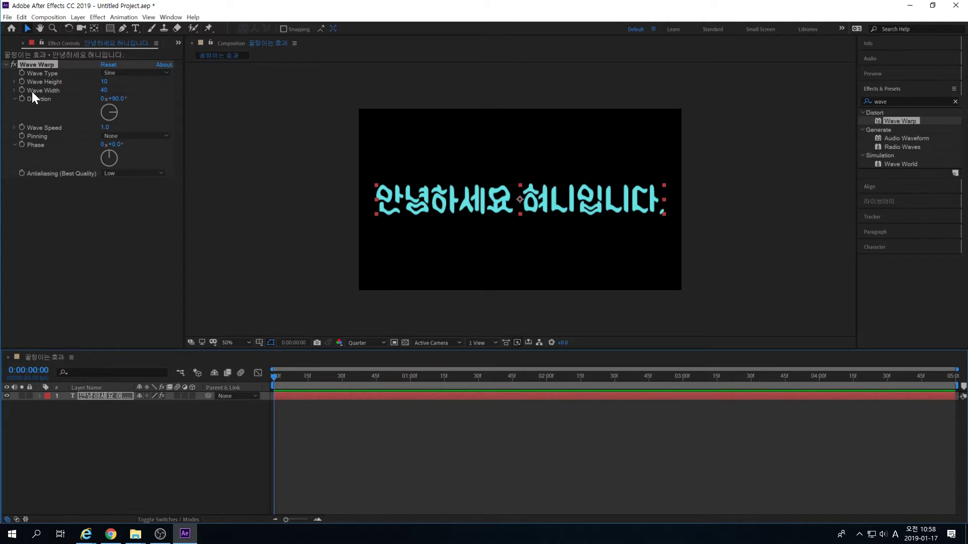
Set the Wave Warp effect's Wave Width to 50.
click(102, 89)
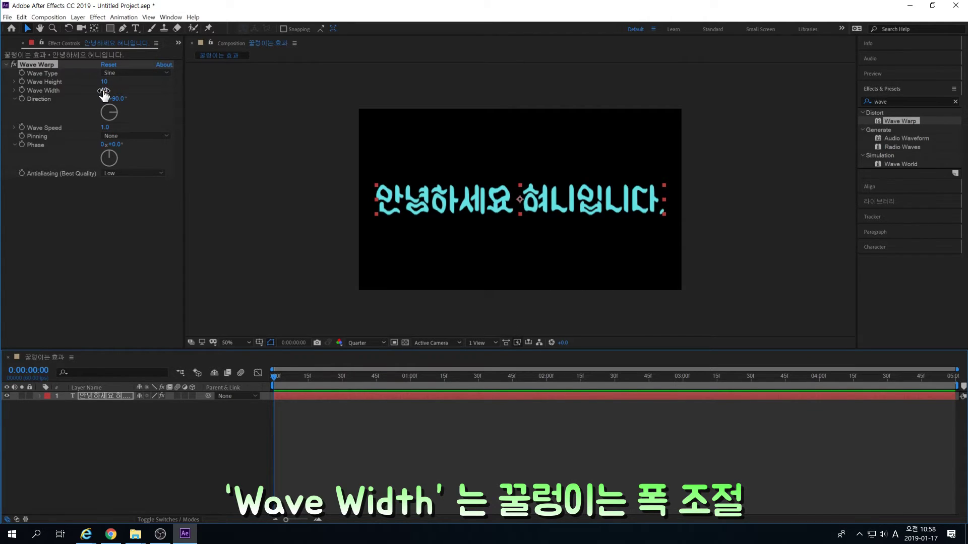
text(50)
key(Return)
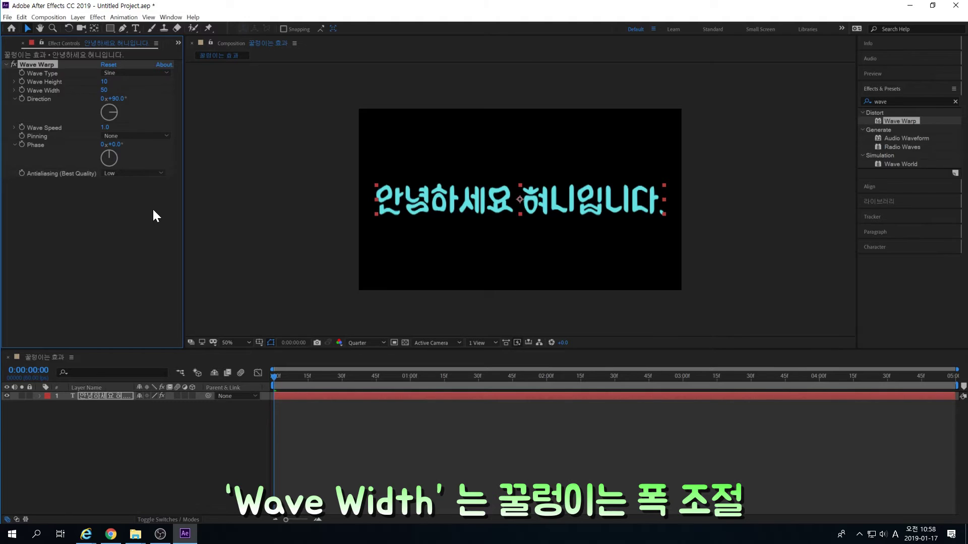
Set the Wave Width to 60, preview the animation and return to the start of the composition.
click(109, 89)
text(60)
key(Return)
key(space)
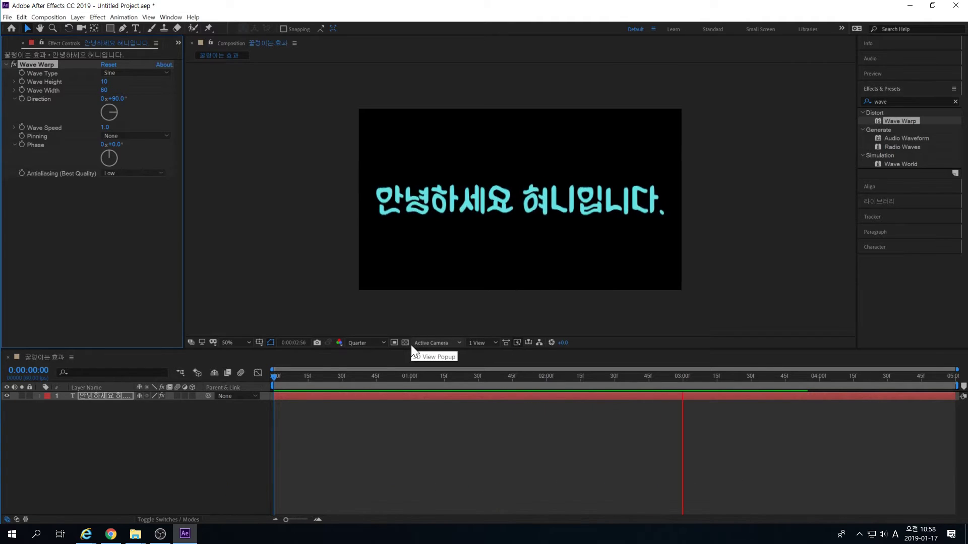
key(space)
drag(807, 376, 168, 383)
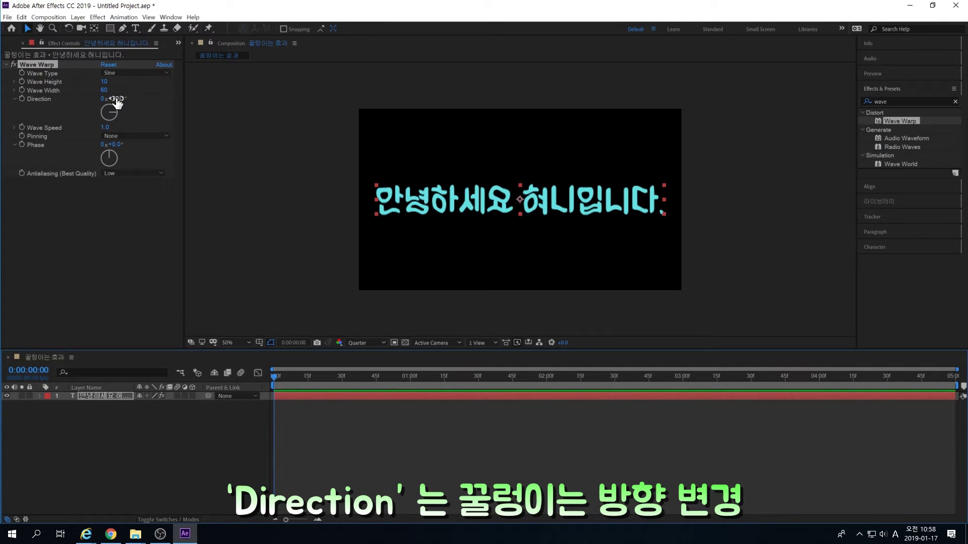
Set the Wave Warp effect's Direction to 0° and compare the text's movement in previews before and after the change.
key(space)
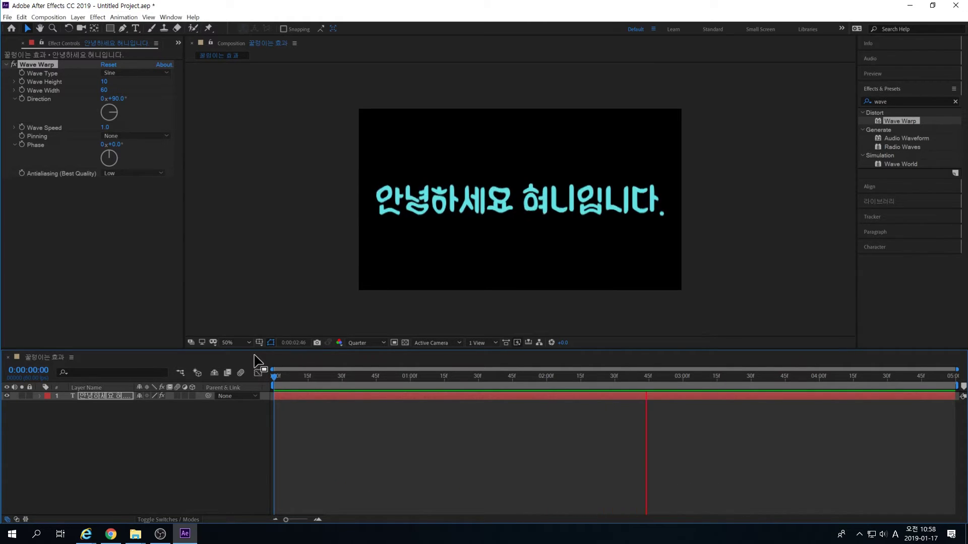
key(space)
click(124, 100)
text(0)
key(Return)
key(space)
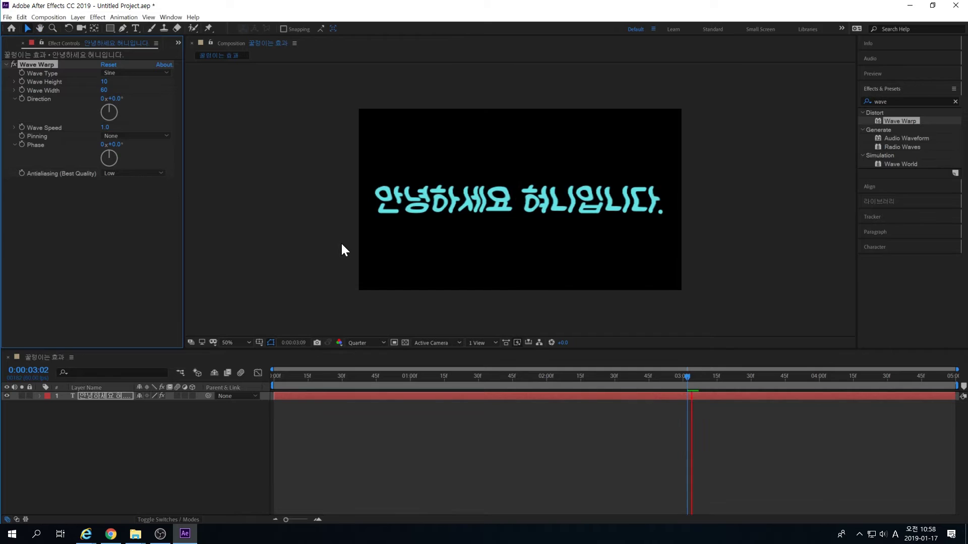
key(space)
key(space)
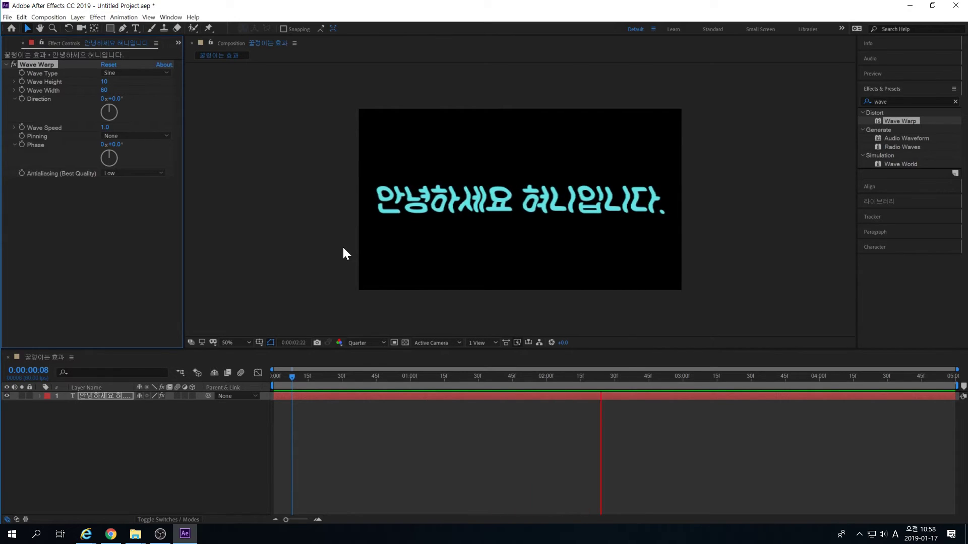
key(space)
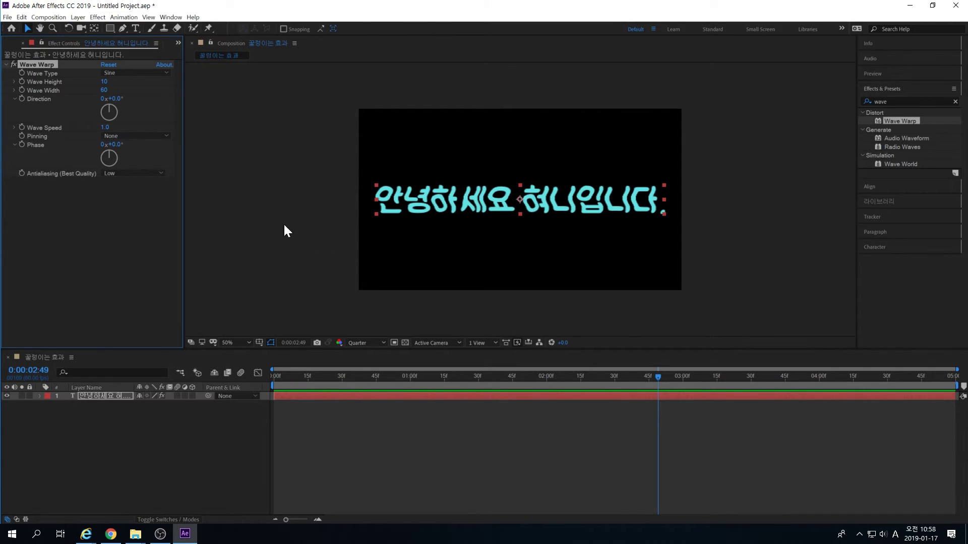
Set the Wave Warp effect's Wave Speed to 10 and preview the faster text movement.
click(107, 130)
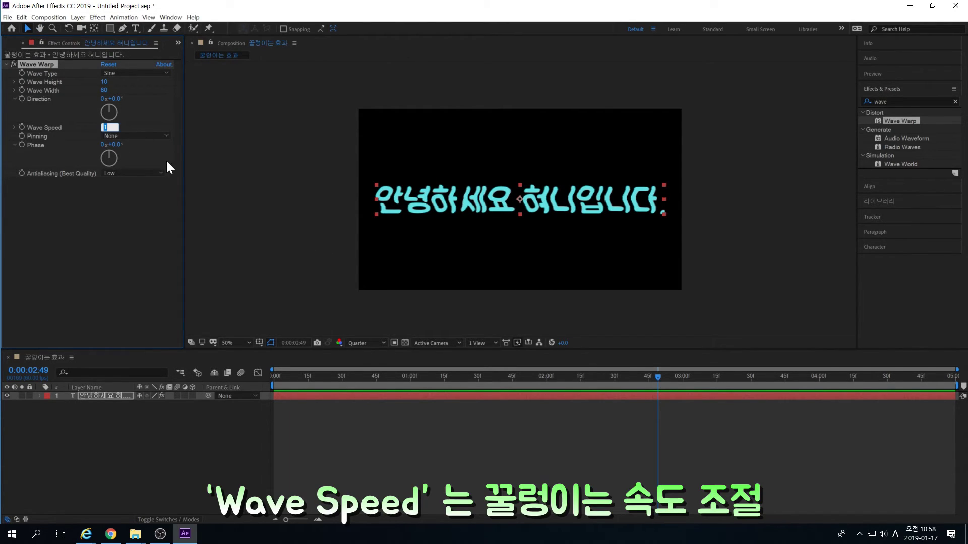
text(10)
key(Return)
key(space)
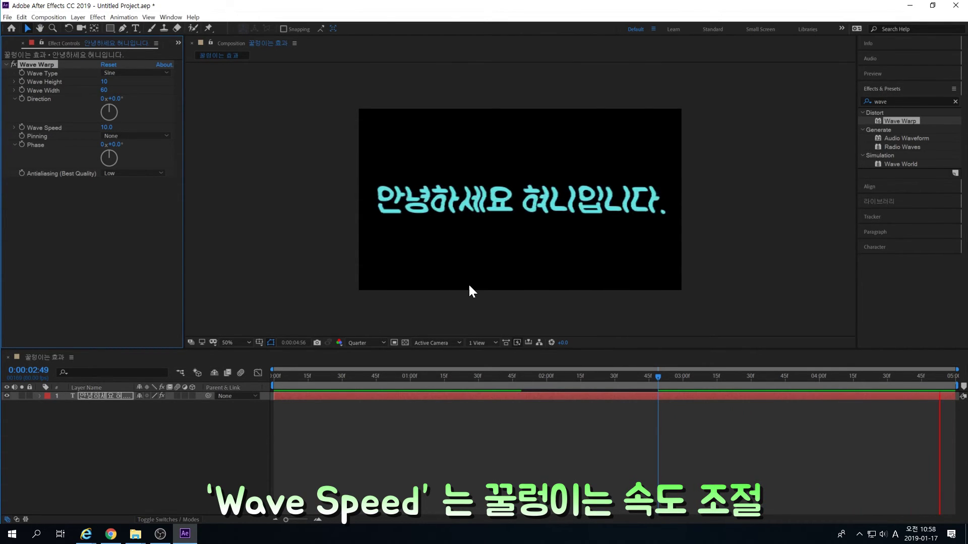
Set the Wave Speed back to 1 and preview the text animation again.
click(104, 128)
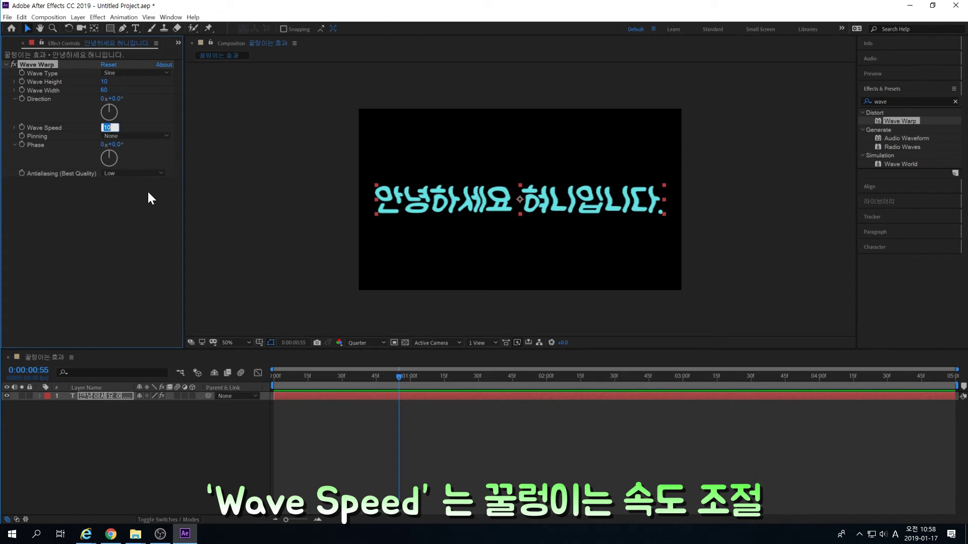
key(Return)
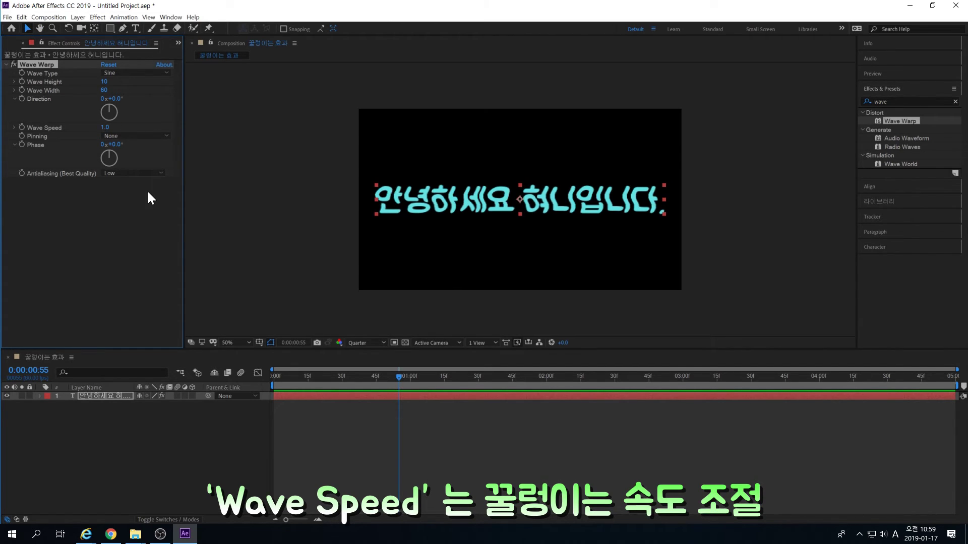
key(space)
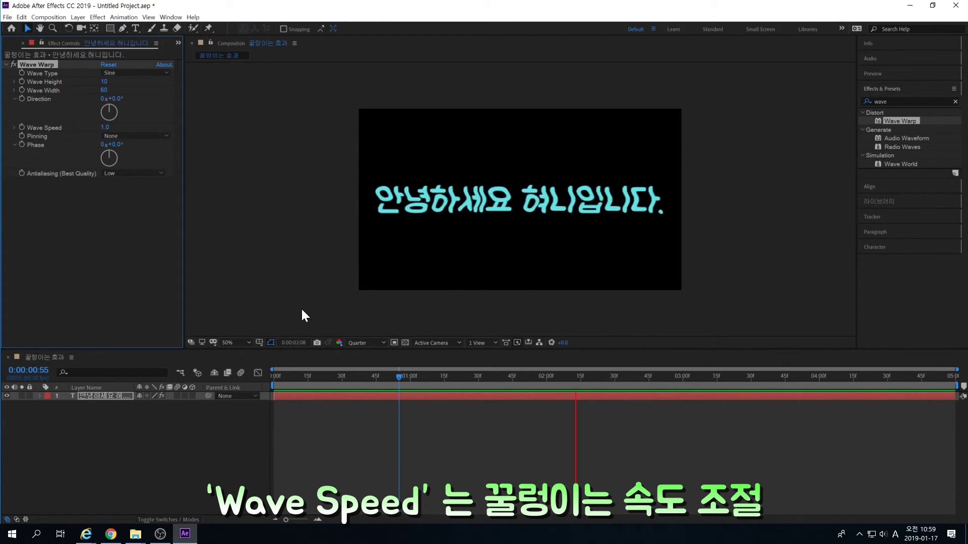
key(space)
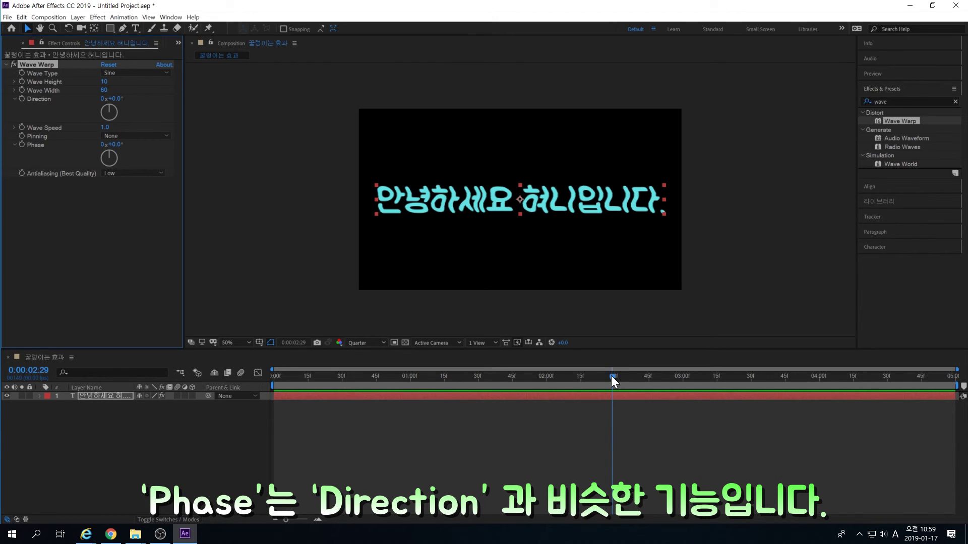
Set the Wave Warp effect's Phase to 90° and preview the text animation twice from the start of the composition.
drag(612, 378, 254, 381)
click(112, 145)
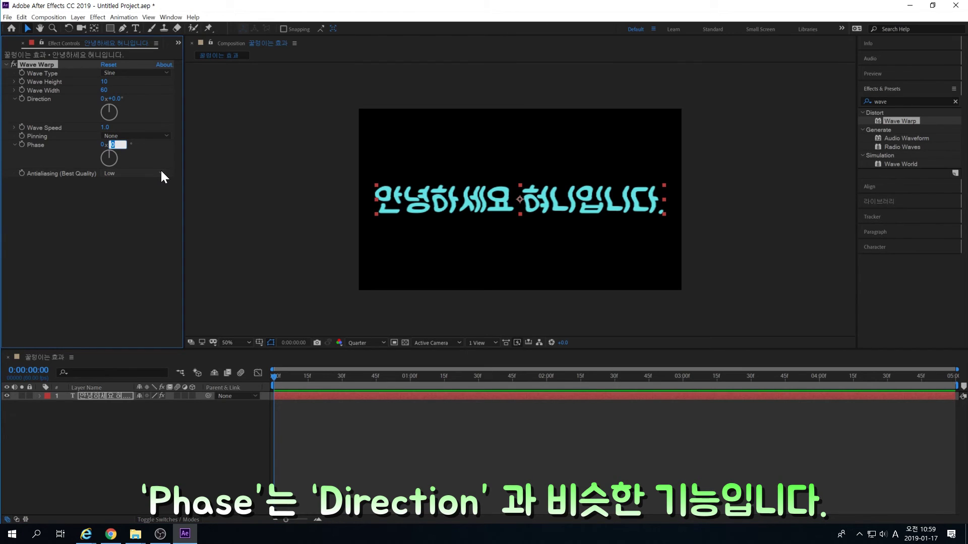
text(90)
key(Return)
key(space)
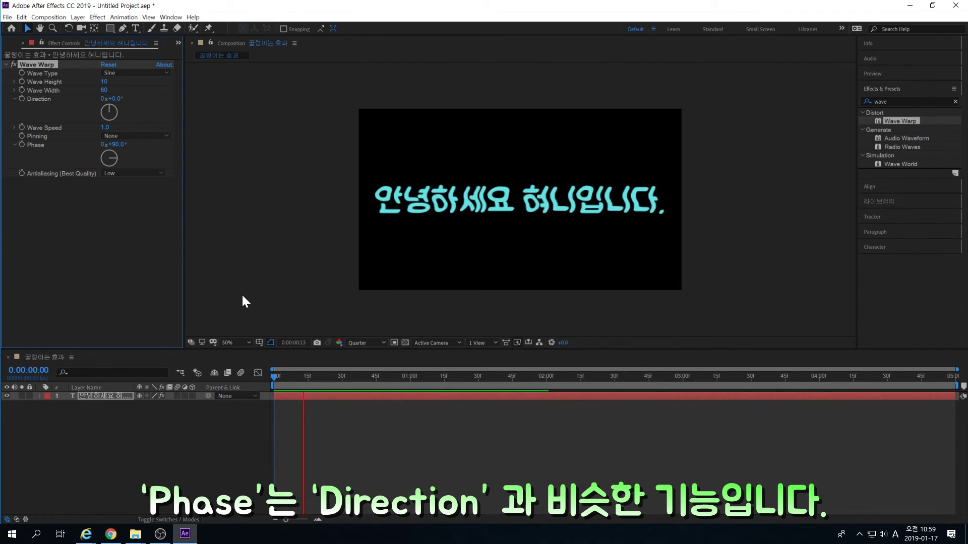
key(space)
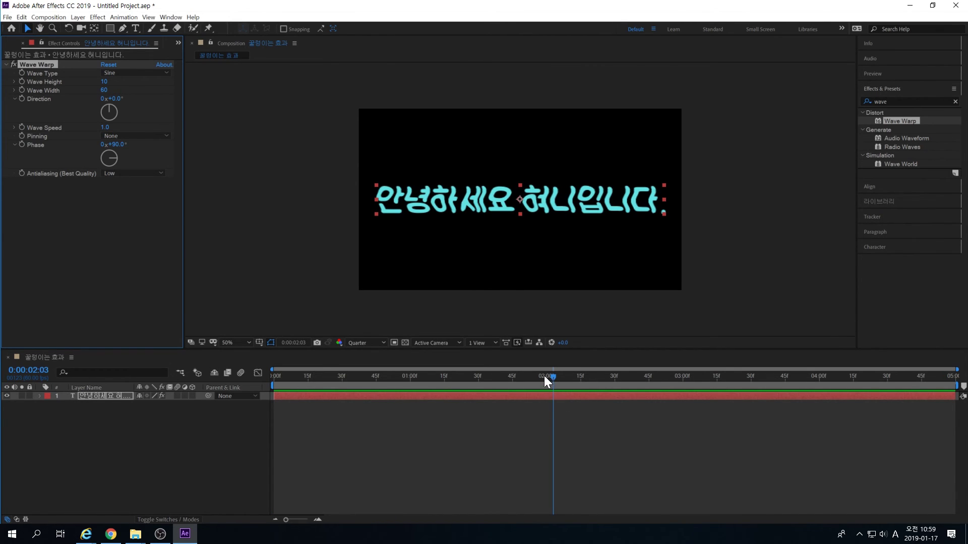
drag(551, 376, 99, 398)
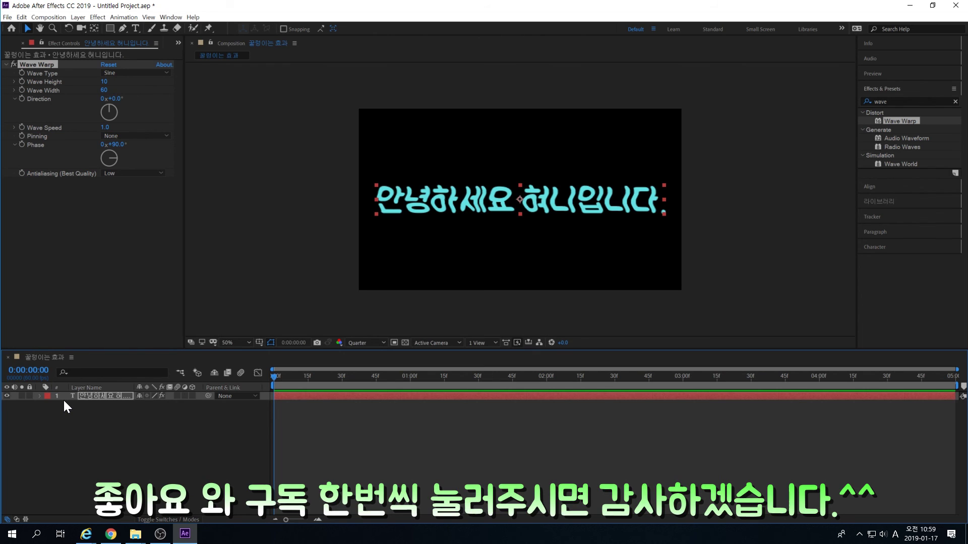
key(space)
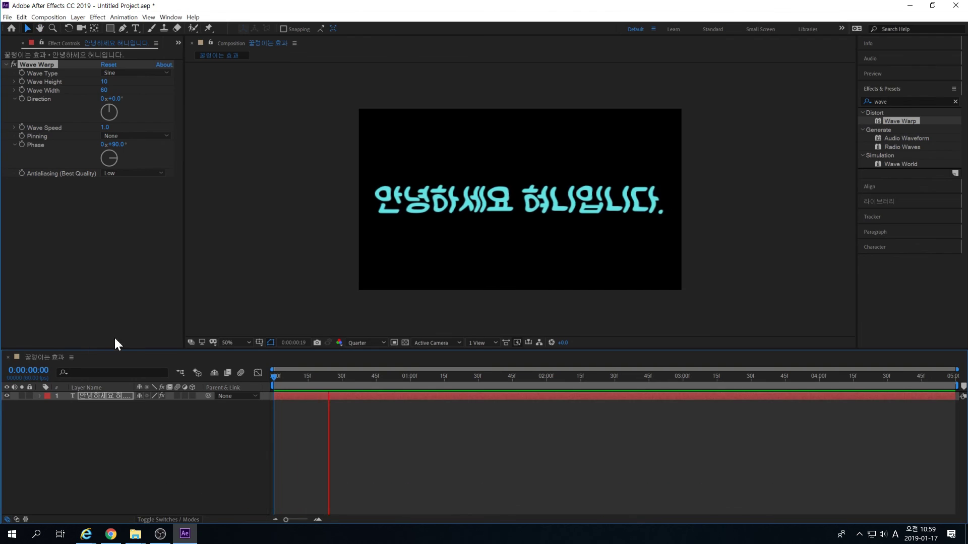